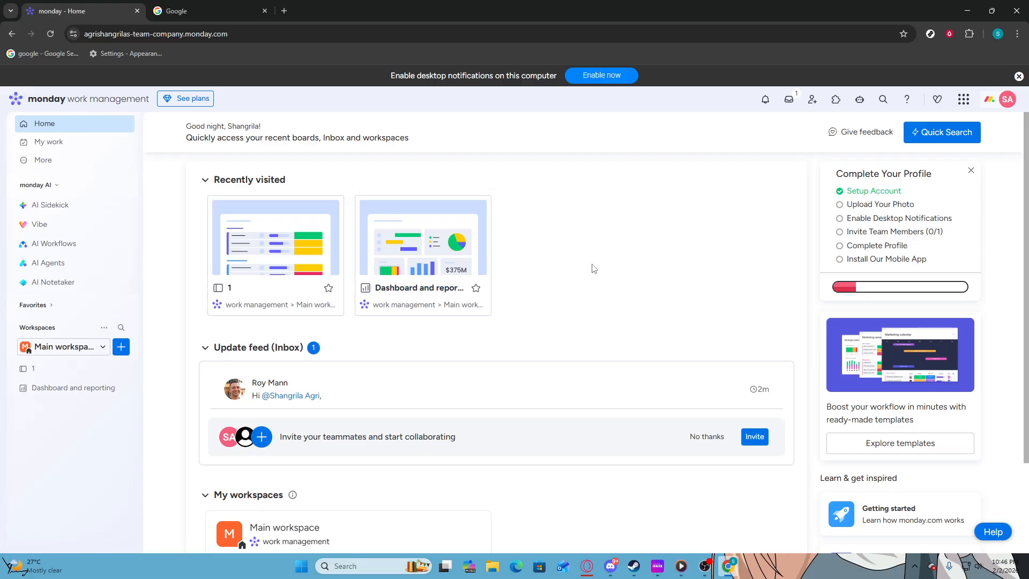
Step: Search the apps marketplace for notion and open the Notion Embed for monday.com app listing
left_click(837, 100)
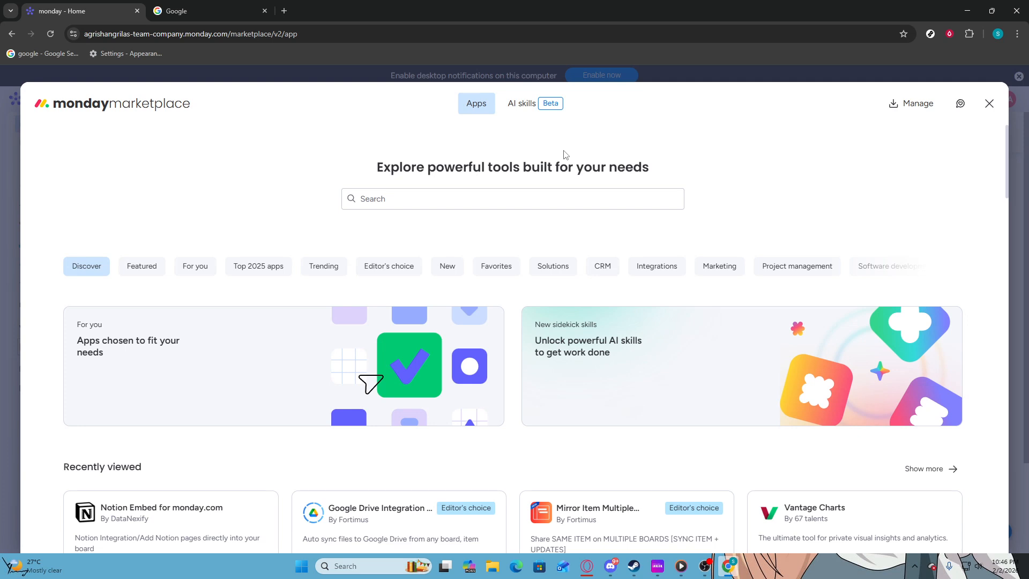
left_click(480, 199)
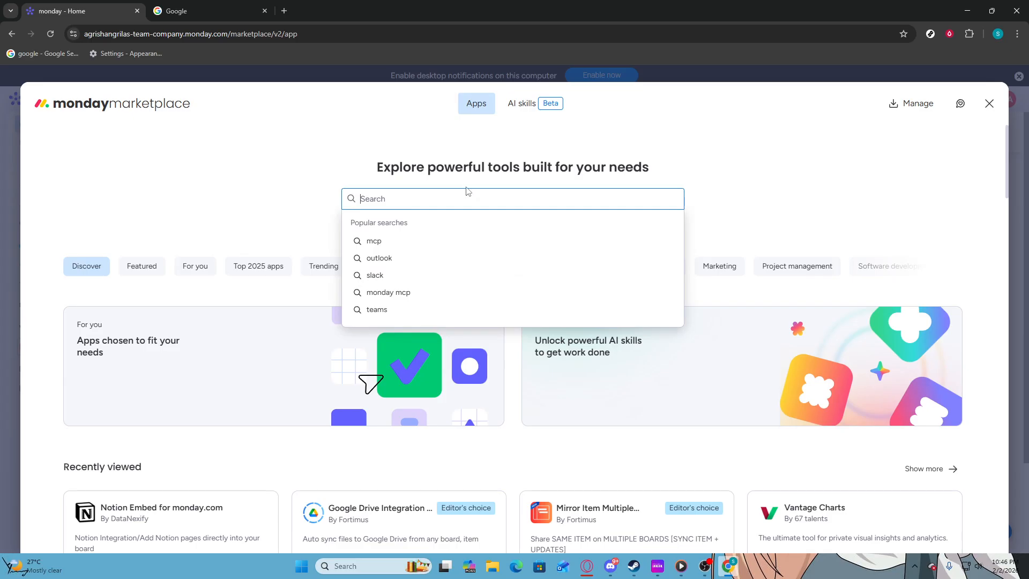
type("notion")
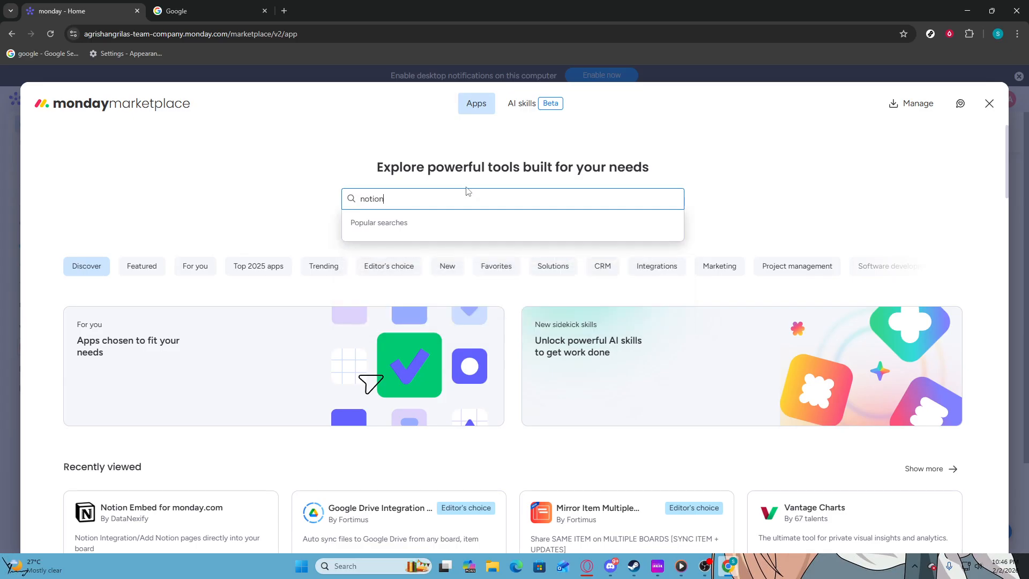
key("Return")
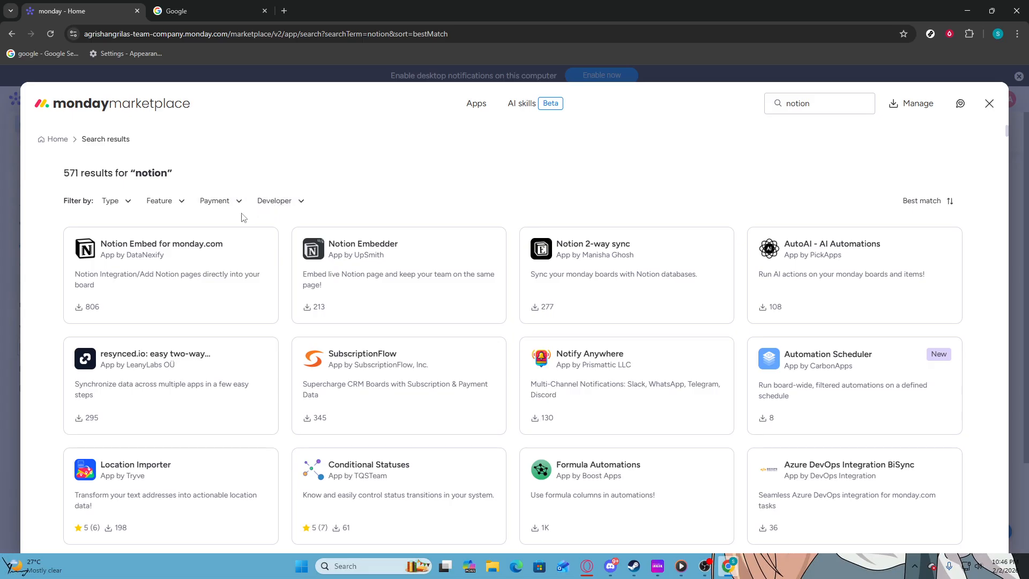
left_click(191, 249)
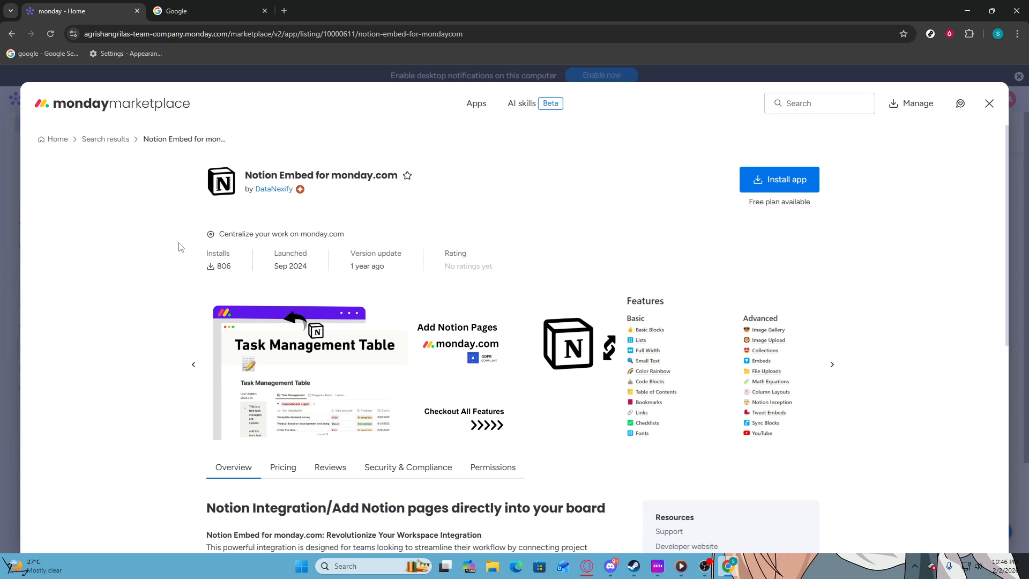
Step: Install Notion Embed for monday.com for all workspaces
left_click(761, 182)
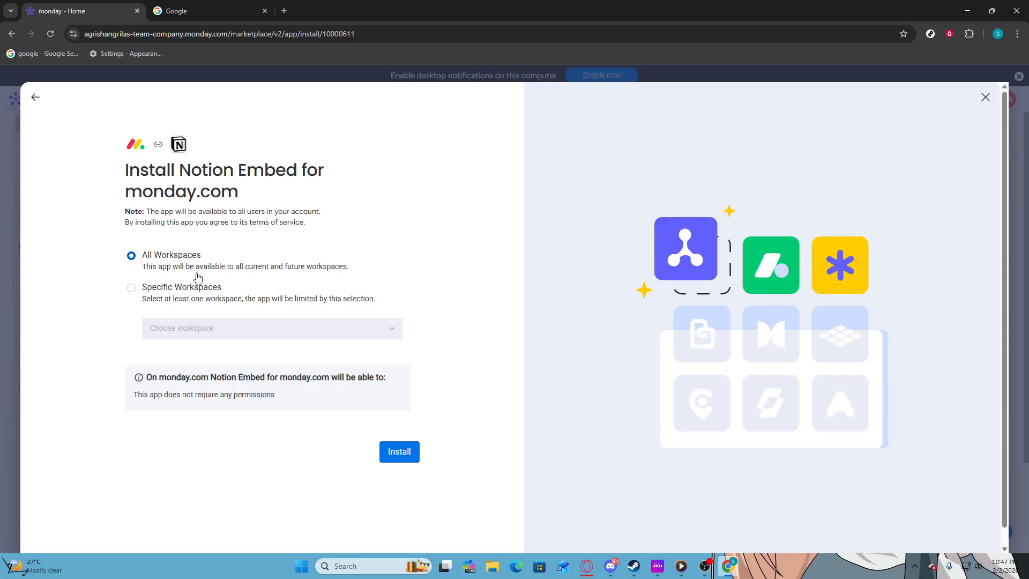
left_click(392, 445)
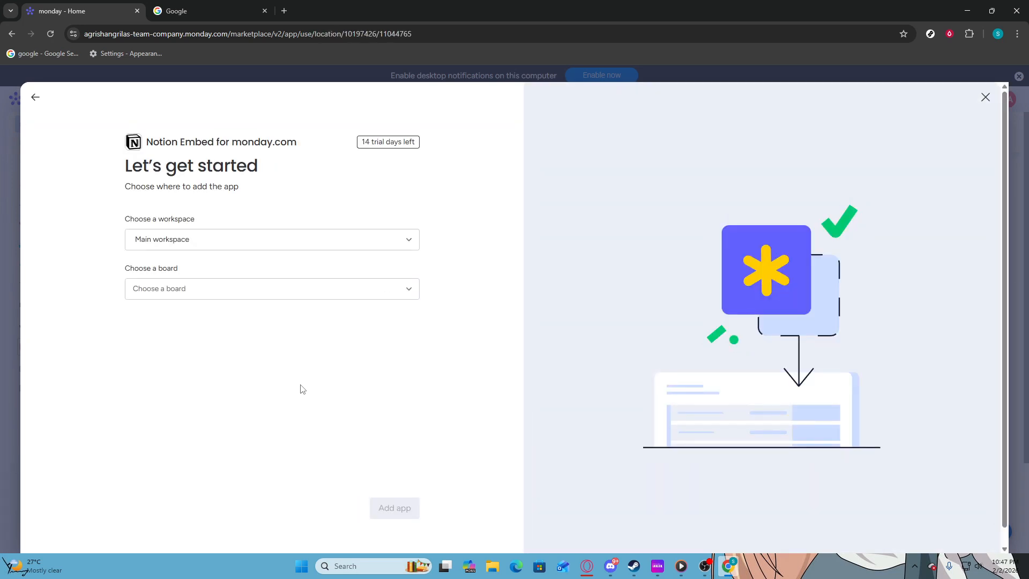
Step: Add the app to board 1 in Main workspace and dismiss the project dashboard tip
left_click(199, 252)
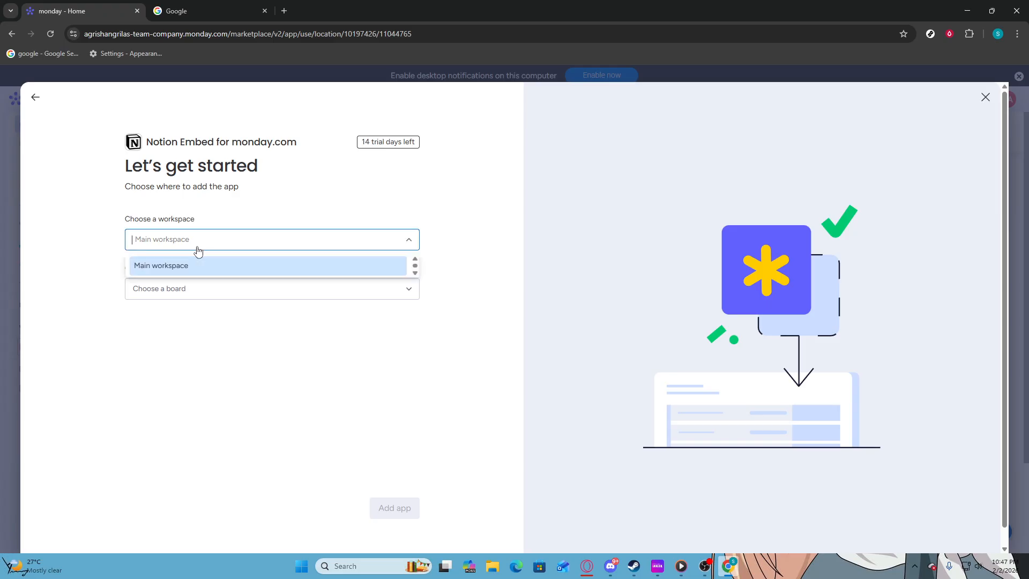
left_click(197, 270)
left_click(195, 287)
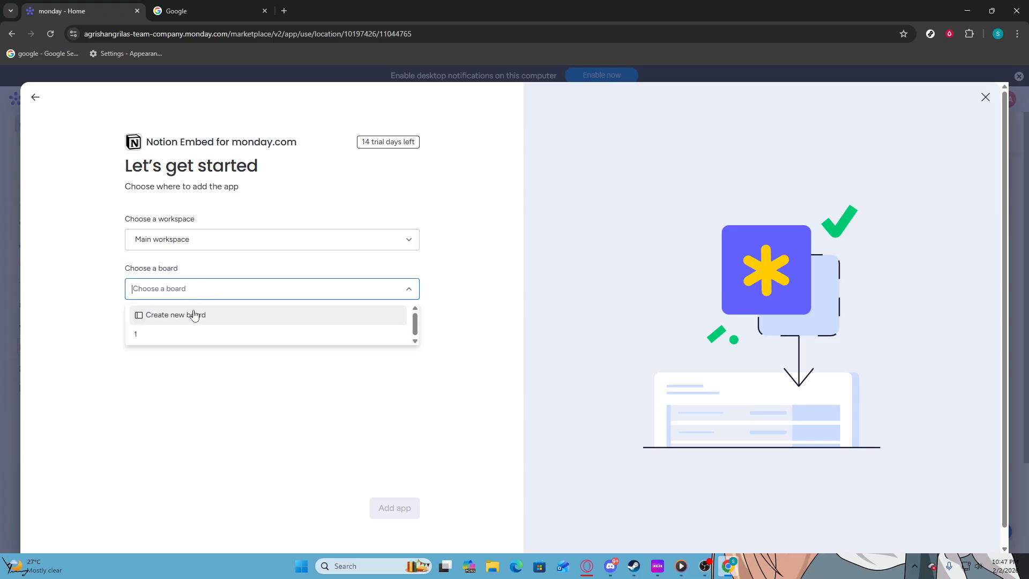
left_click(194, 333)
left_click(393, 505)
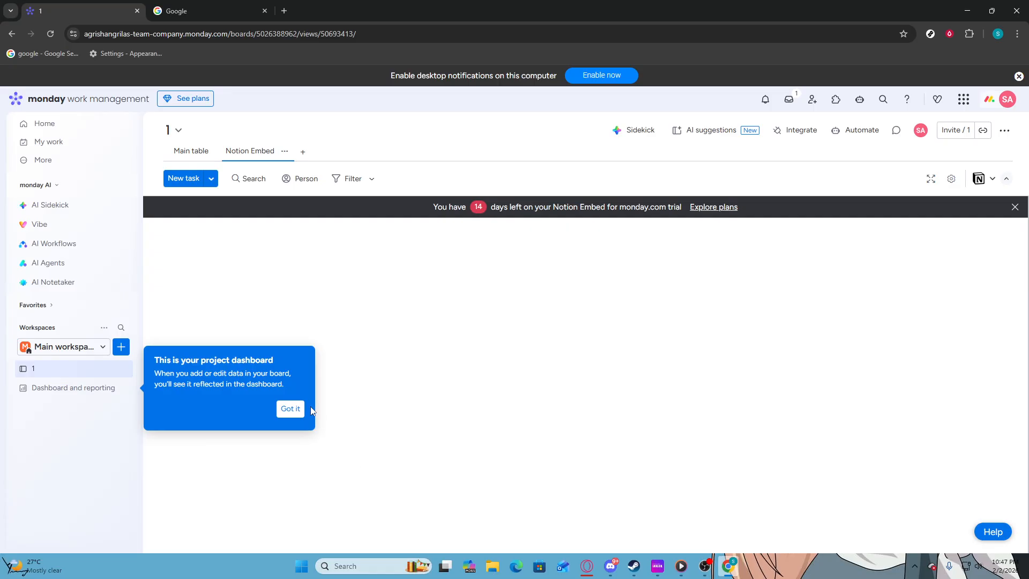
left_click(291, 409)
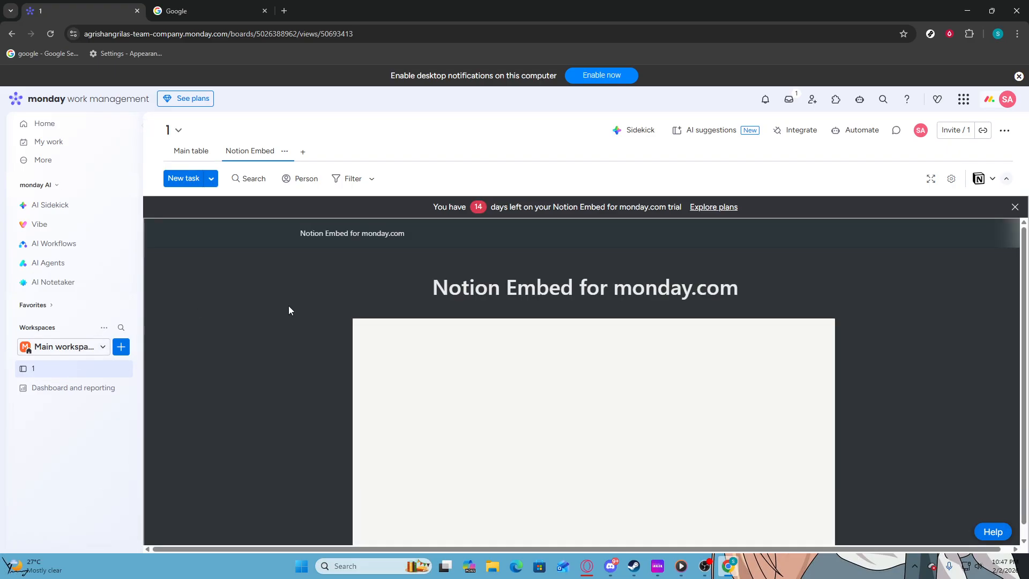
Step: Open the Notion Embed view settings and select the Notion Embed Url field
scroll(310, 303, "down", 5)
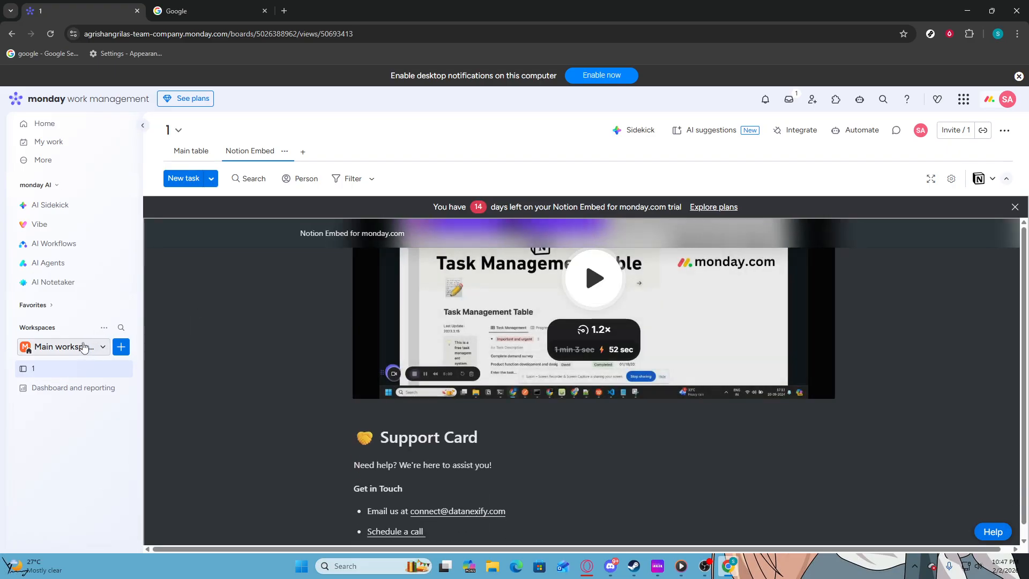
left_click(87, 346)
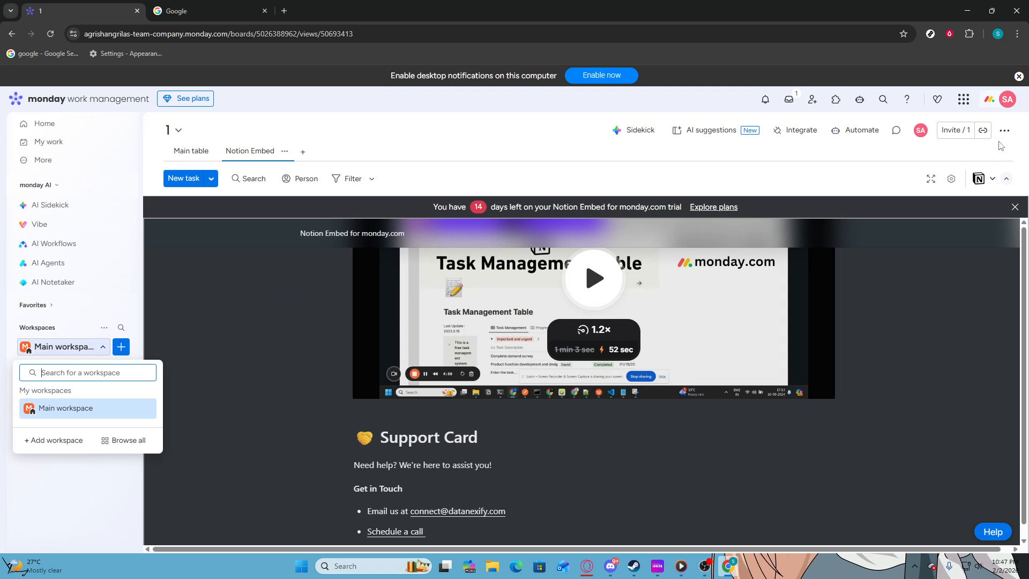
left_click(951, 178)
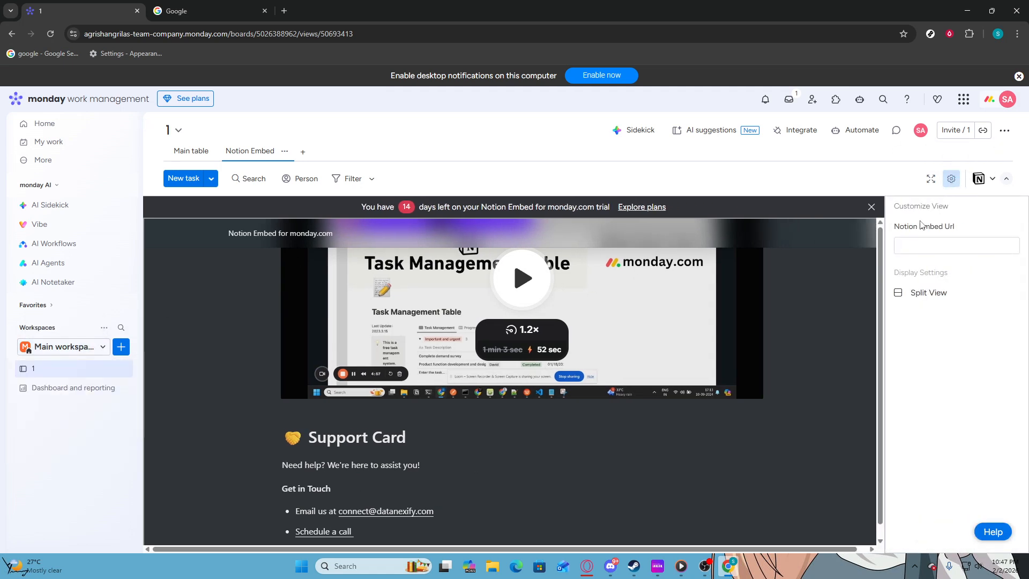
left_click(919, 251)
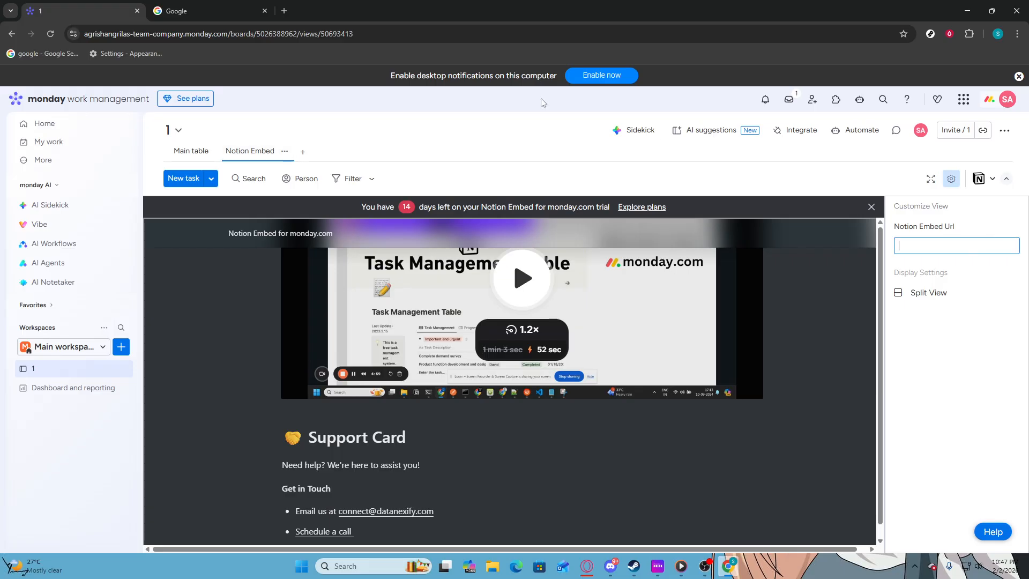
Step: Switch to the second browser tab and go to notion.so
left_click(184, 10)
left_click(200, 32)
type("n")
key("Return")
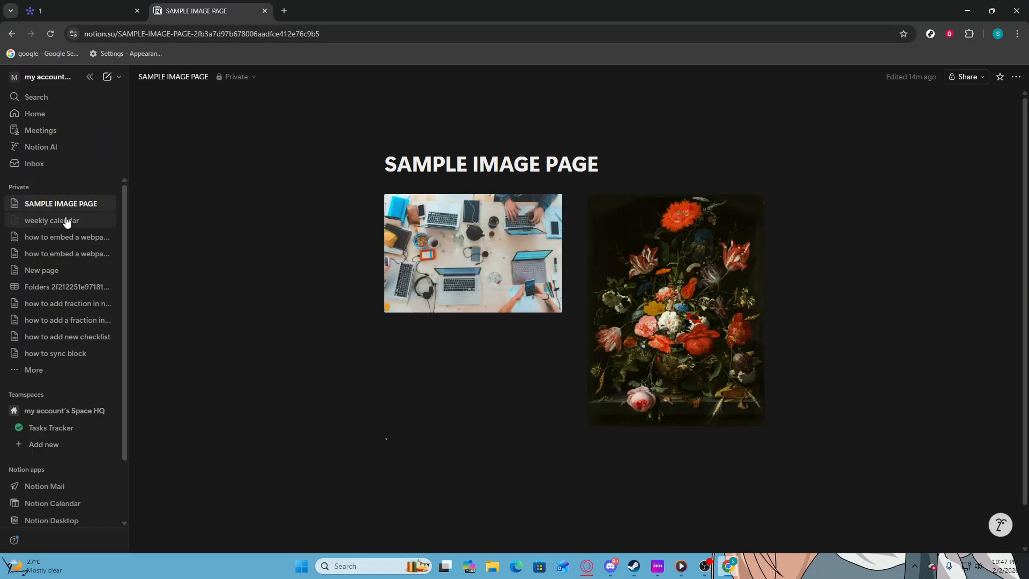
Step: Browse the Notion sidebar pages and open the Tasks Tracker page
left_click(67, 222)
left_click(60, 243)
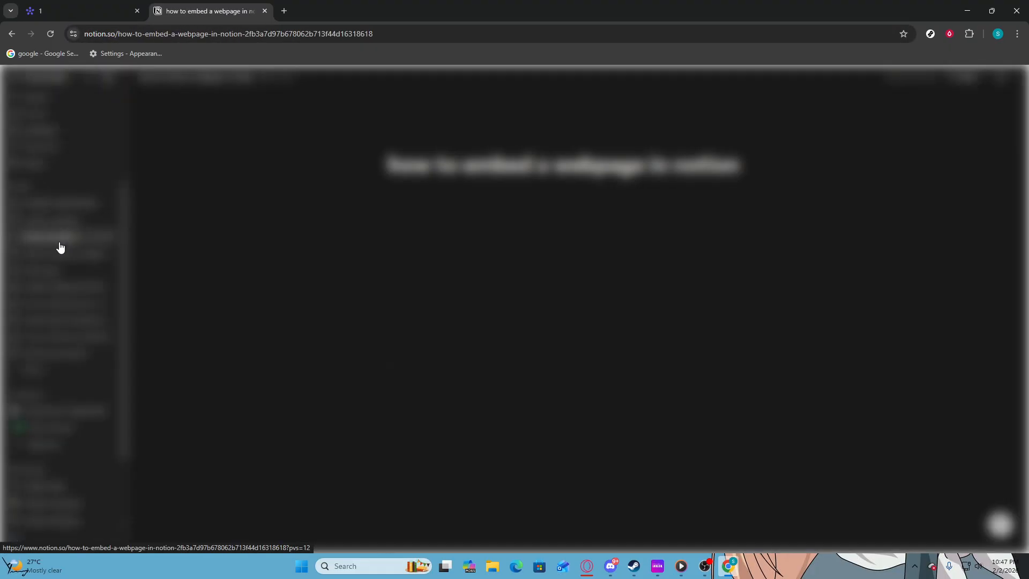
left_click(59, 255)
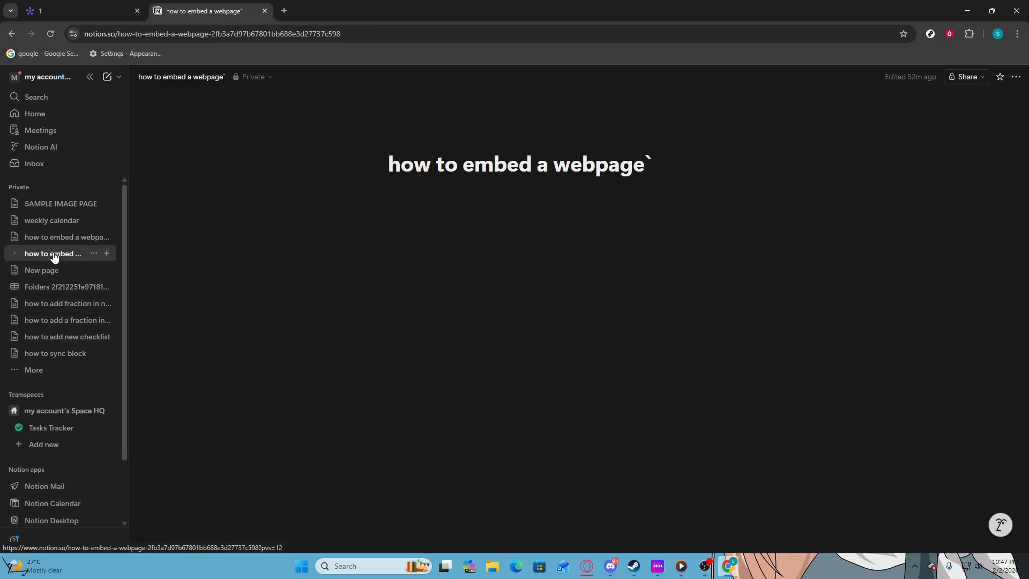
left_click(62, 307)
left_click(53, 356)
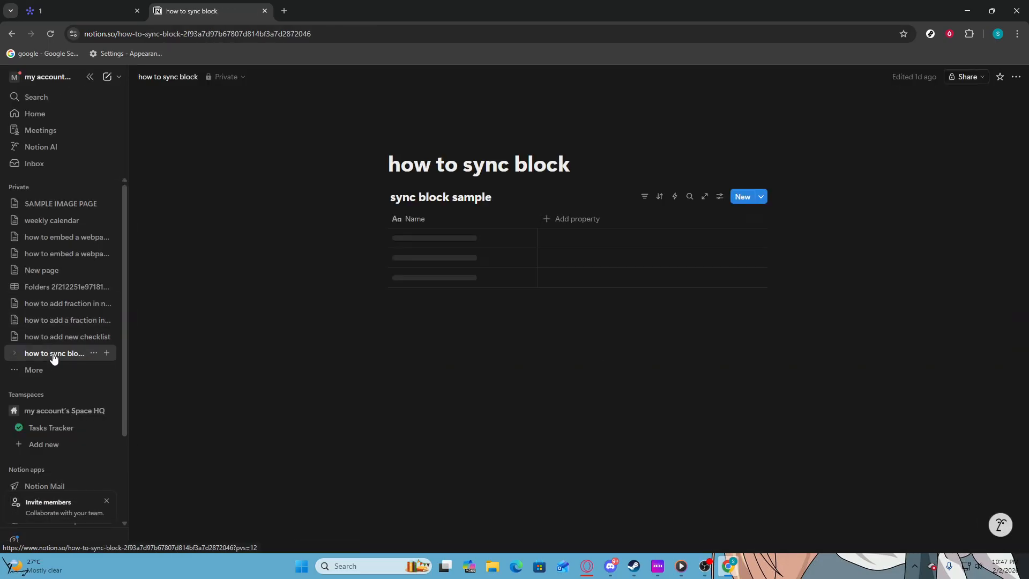
left_click(42, 427)
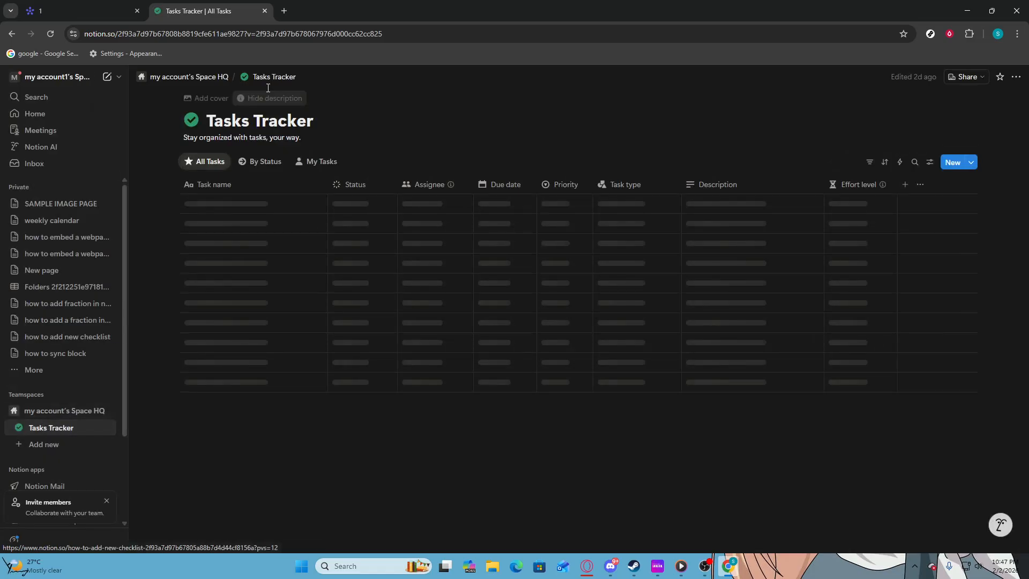
Step: Publish the Tasks Tracker page to the web and copy its site link
left_click(962, 82)
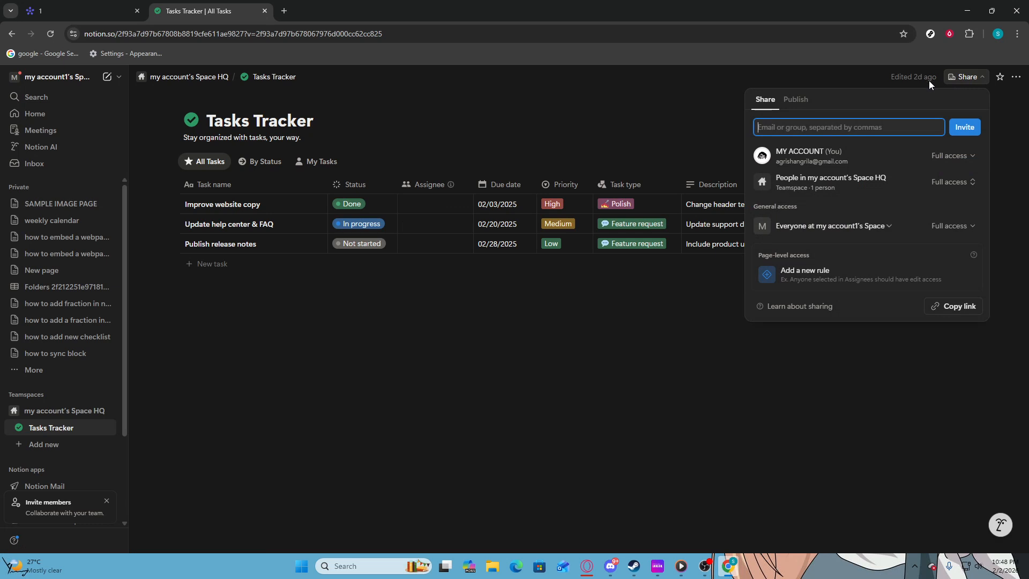
left_click(810, 106)
left_click(821, 299)
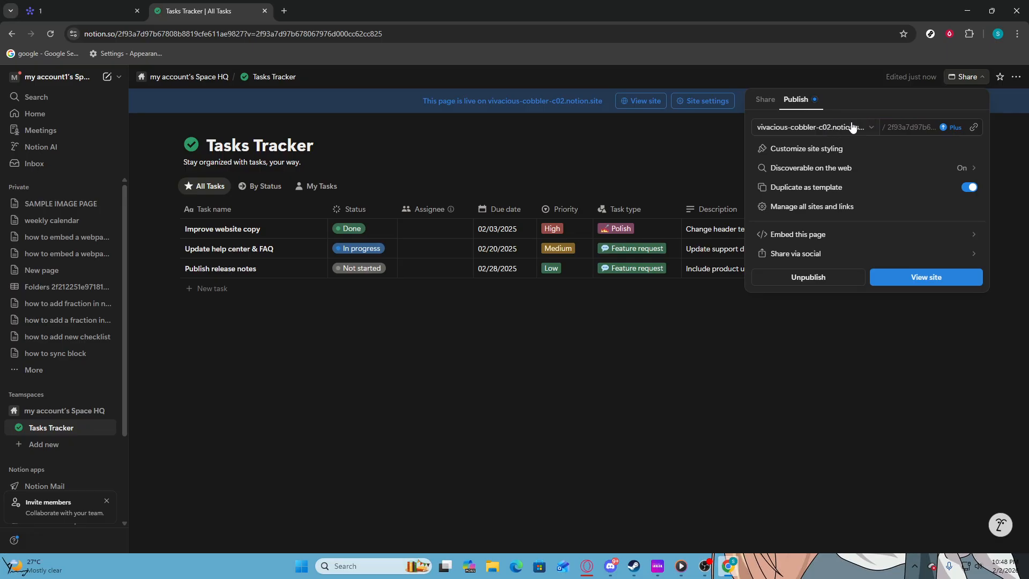
left_click(974, 127)
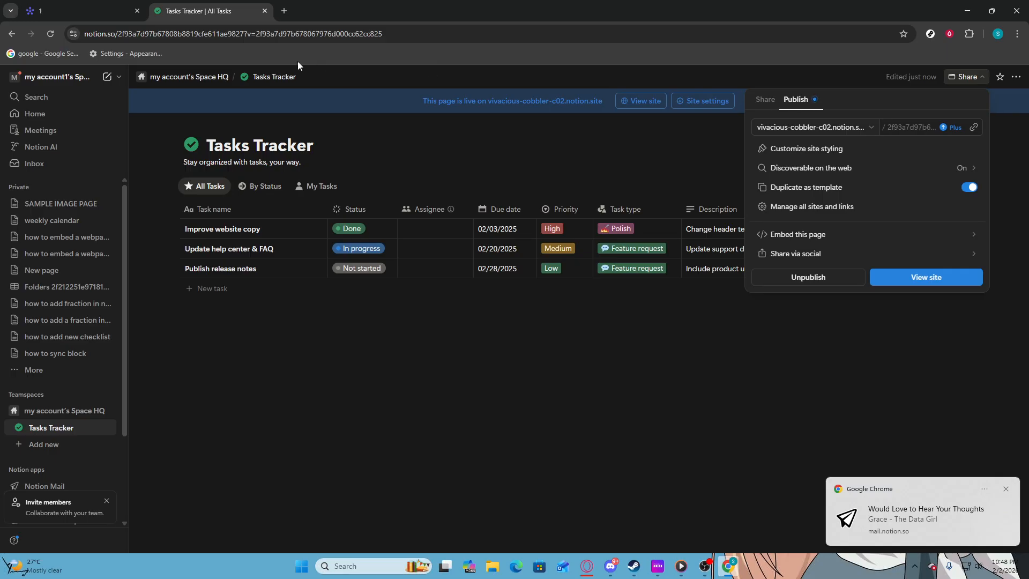
Step: Return to the monday board and paste the copied link into the Notion Embed Url field
left_click(97, 4)
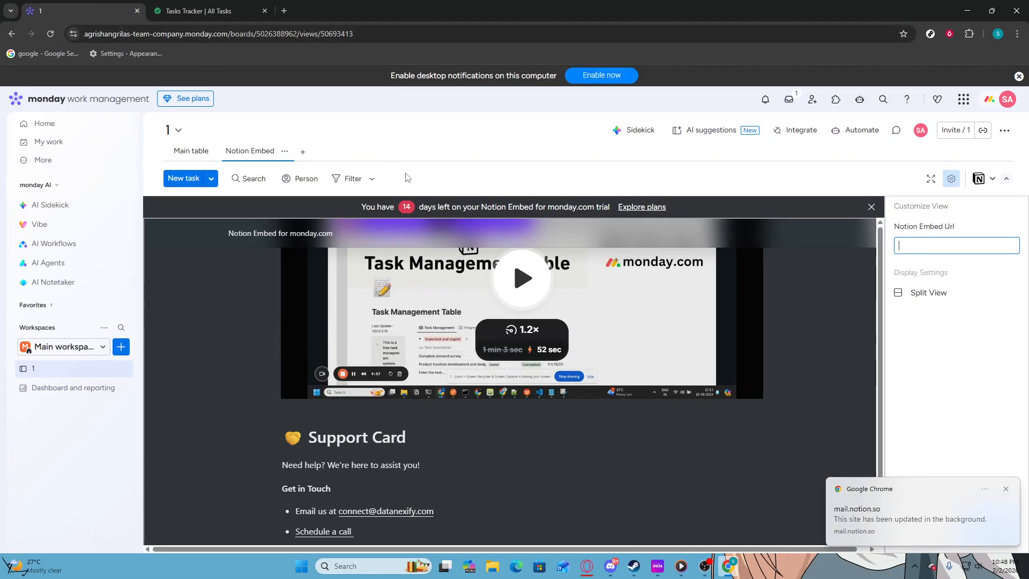
key("ctrl+v")
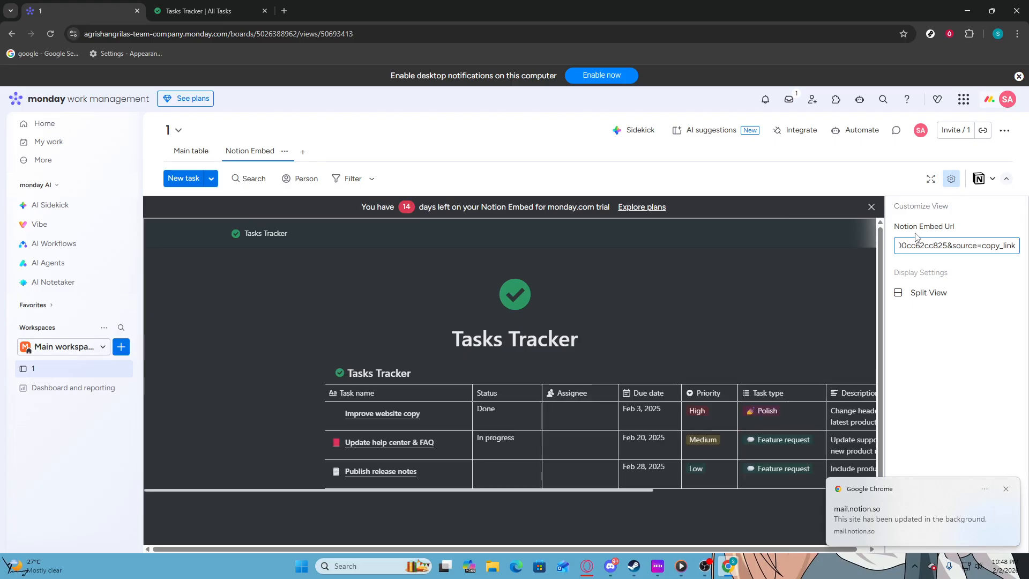
scroll(628, 325, "down", 1)
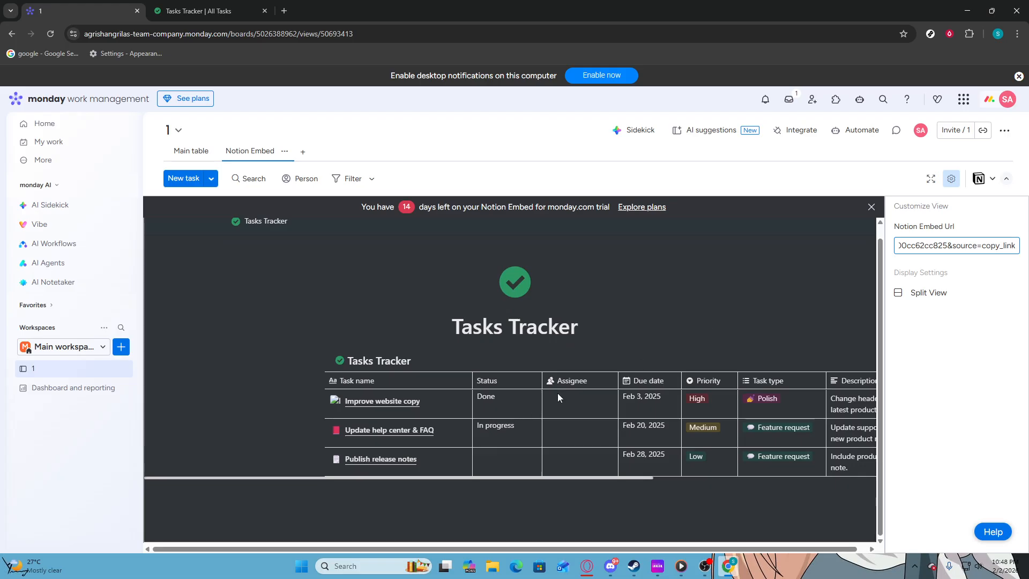
left_click(524, 506)
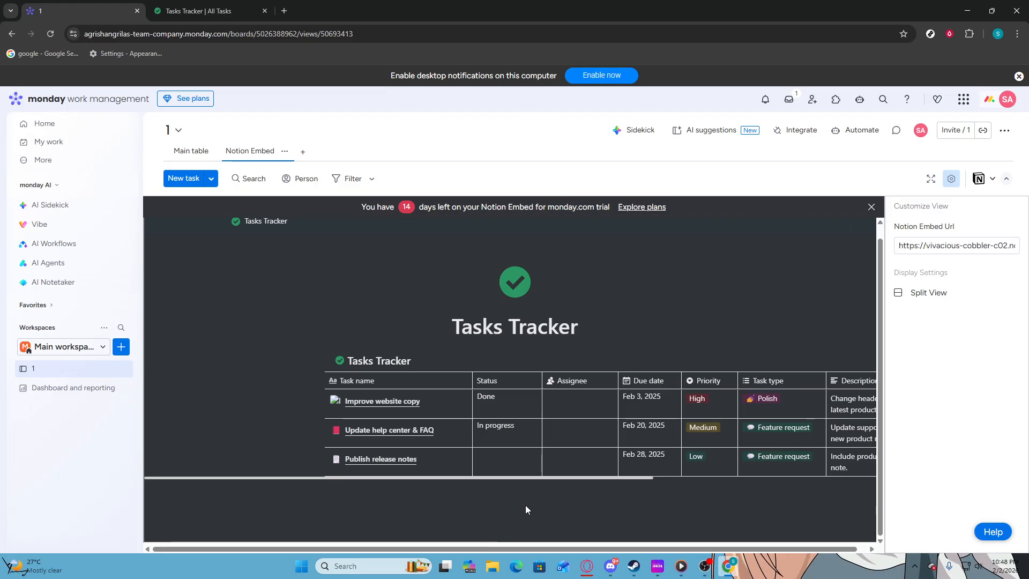
left_click_drag(510, 548, 553, 547)
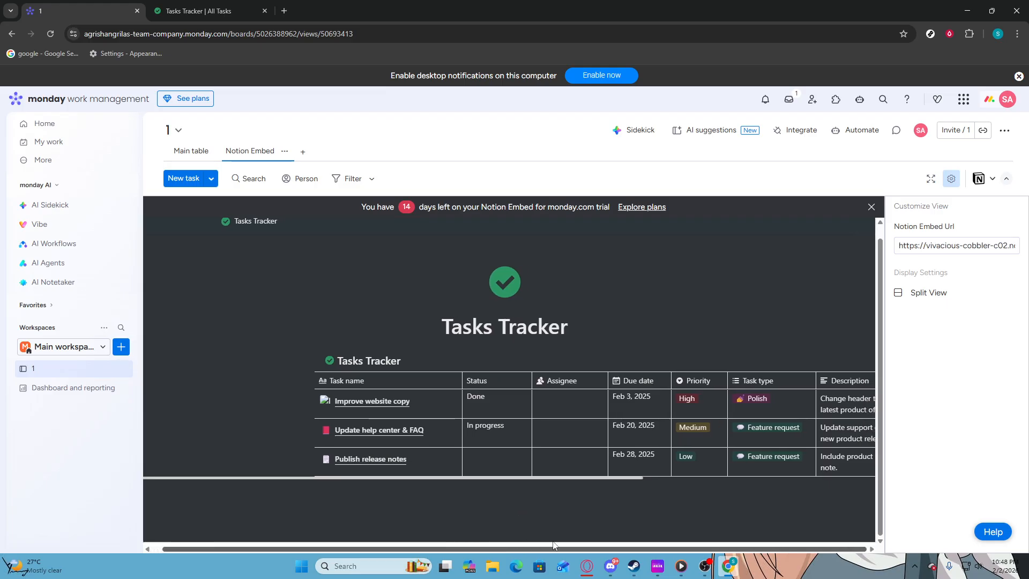